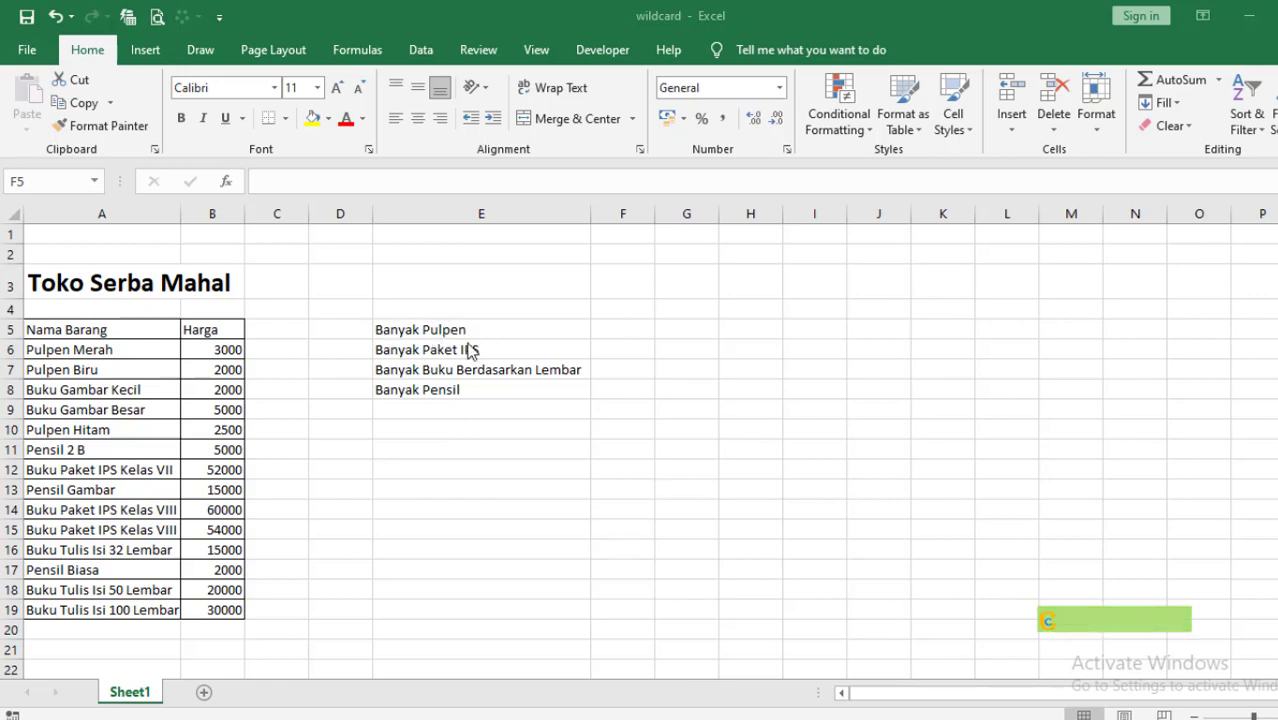
# Try to count the pens in F5 with a COUNTIF over A6:A19 using the exact criterion "Pulpen"
pyautogui.click(619, 331)
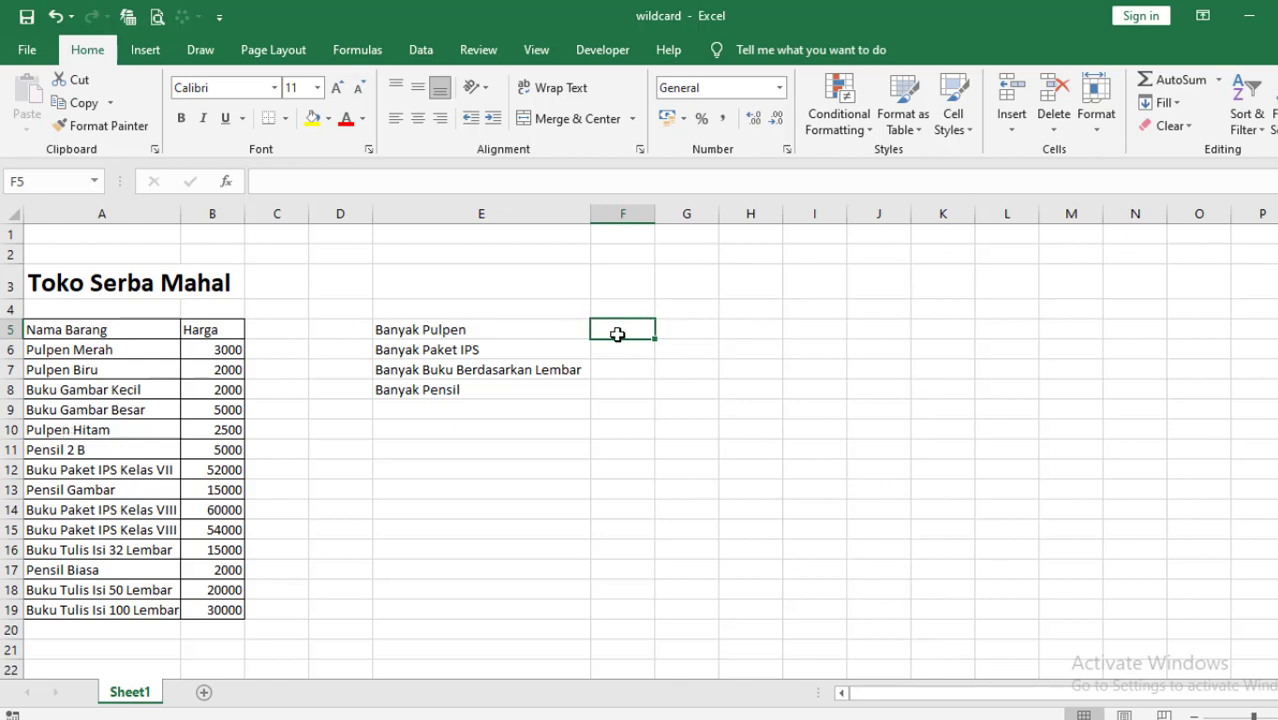
pyautogui.write('=countif')
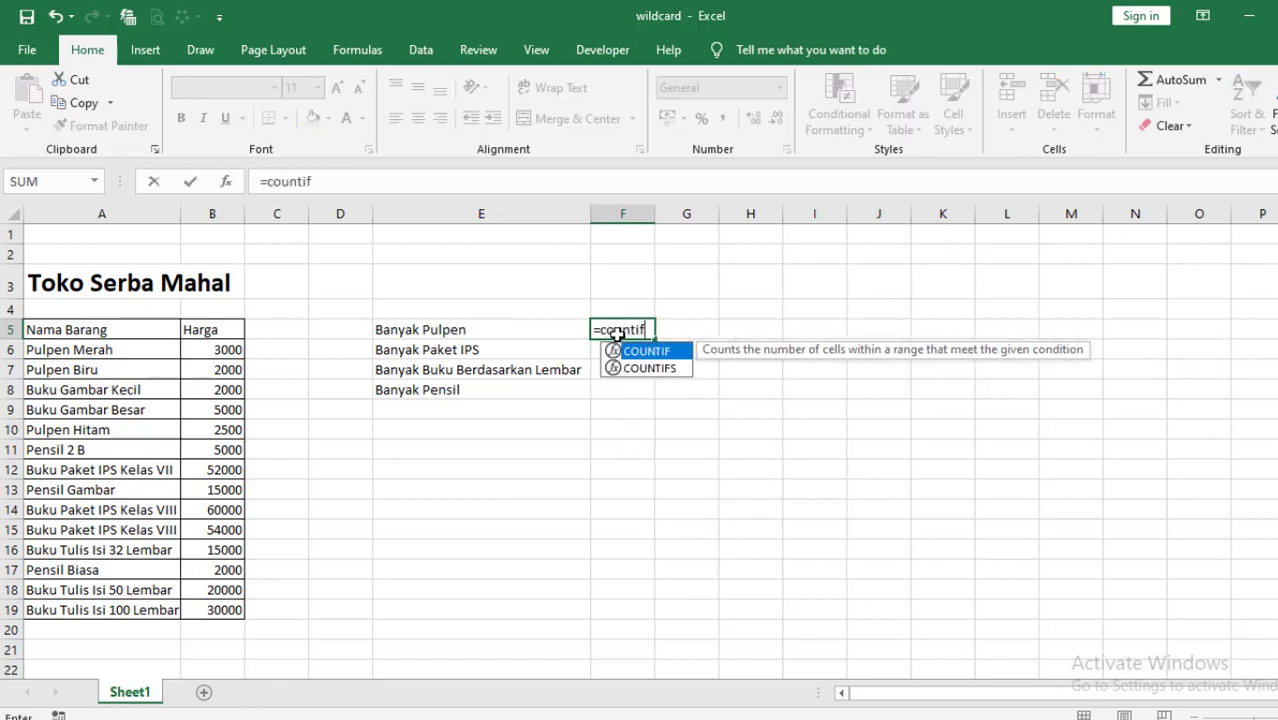
pyautogui.write('(')
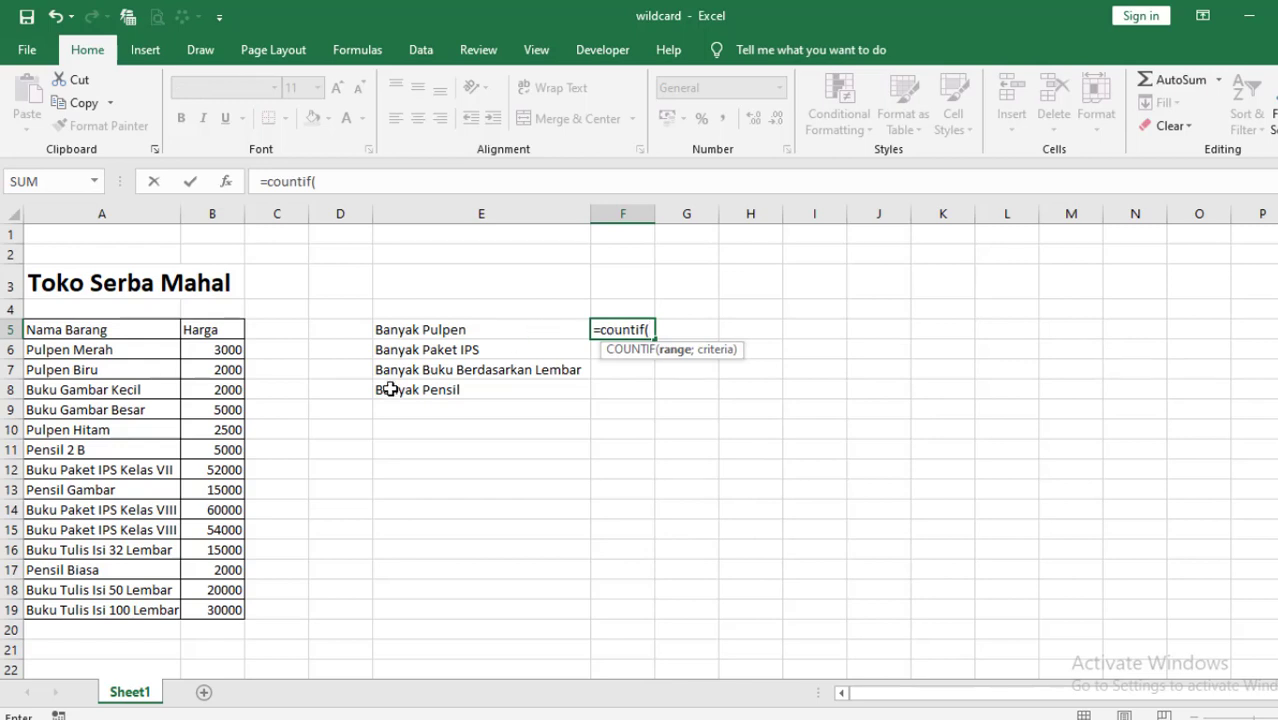
pyautogui.moveTo(128, 347); pyautogui.dragTo(131, 609)
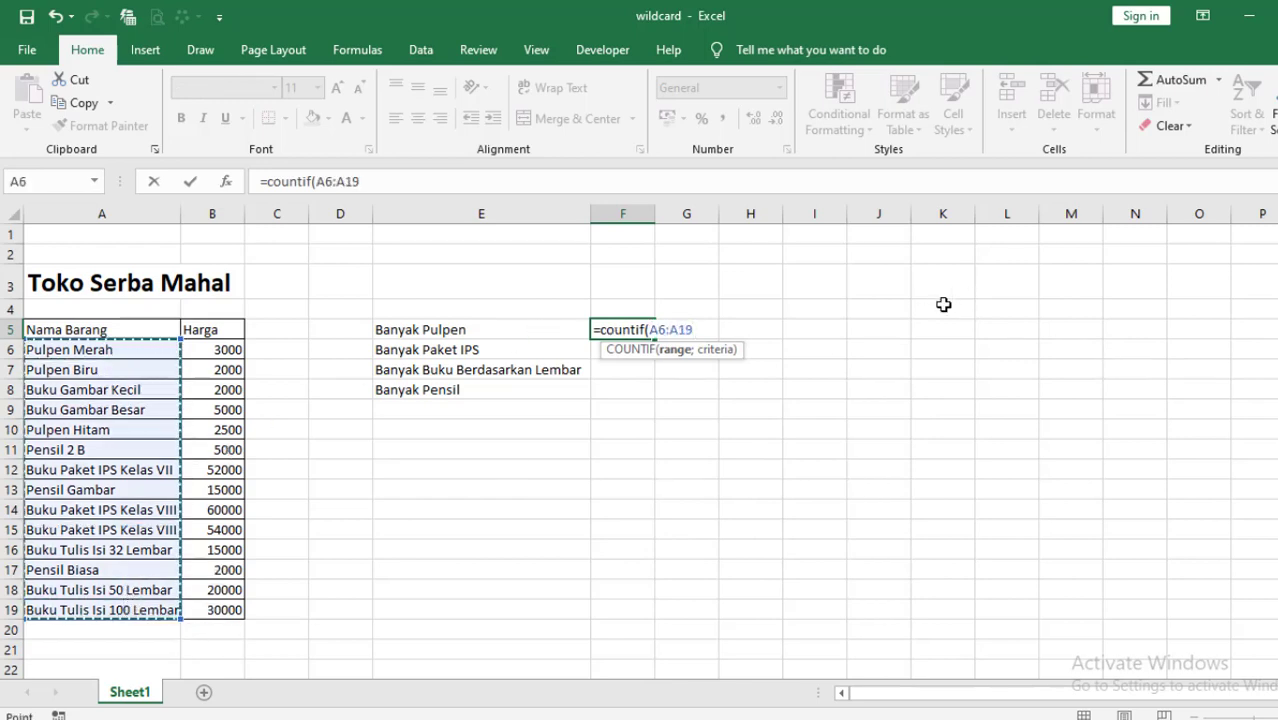
pyautogui.write(';')
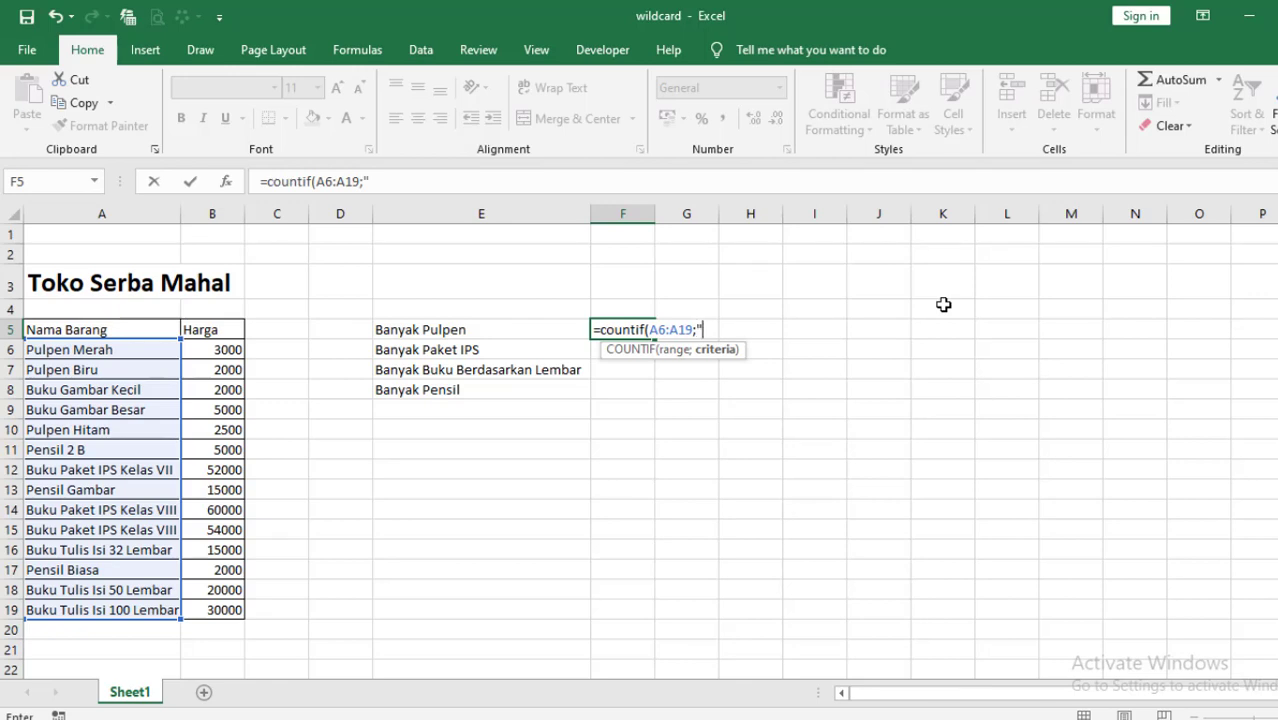
pyautogui.write('"Pulpen')
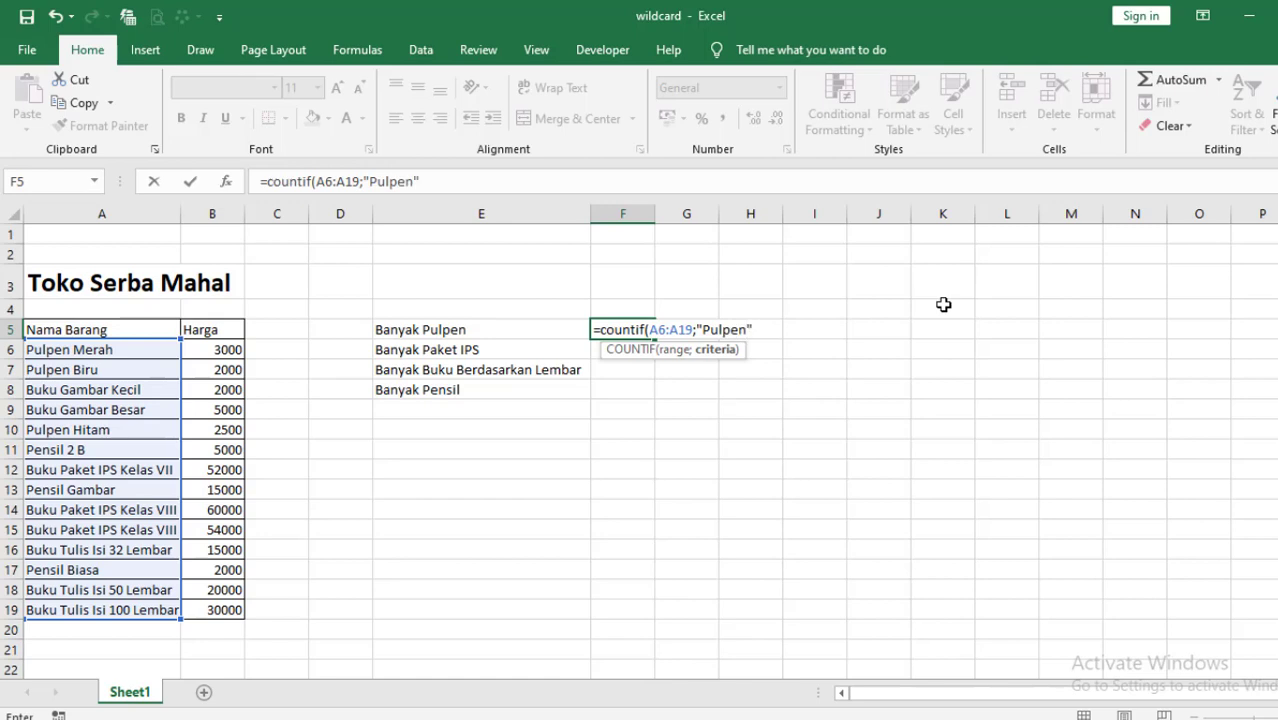
pyautogui.write('")')
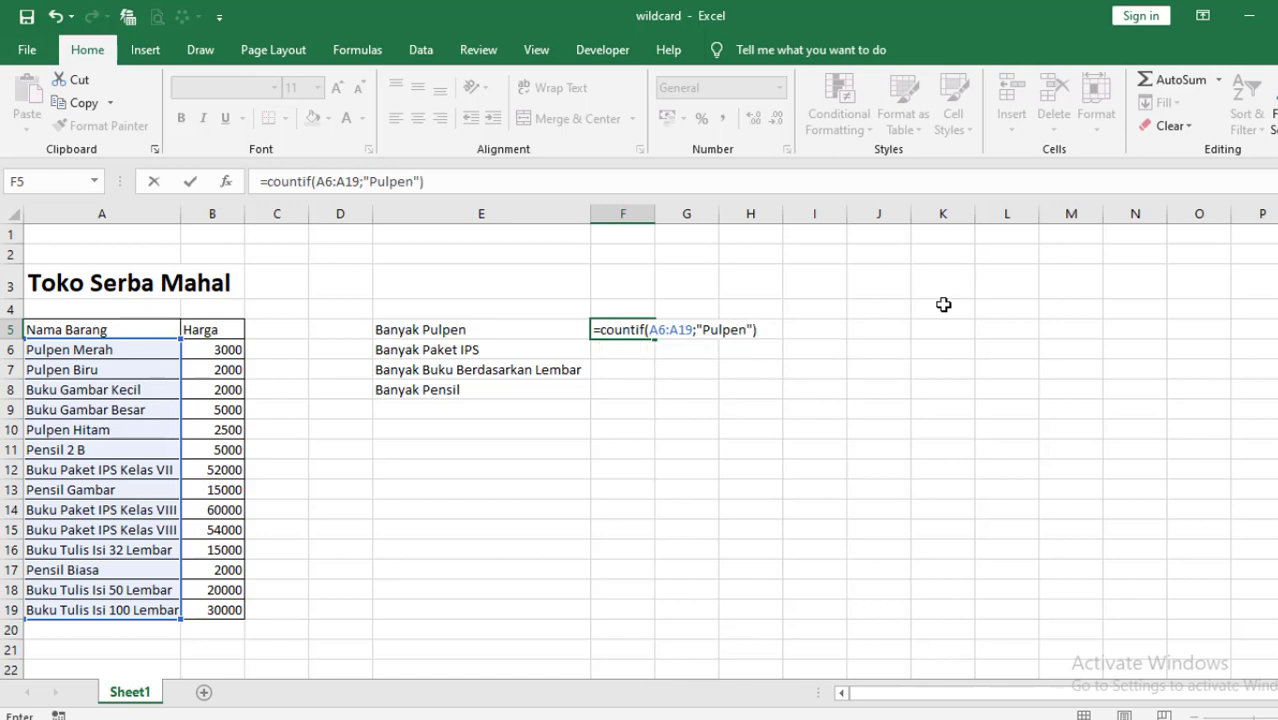
pyautogui.press('Return')
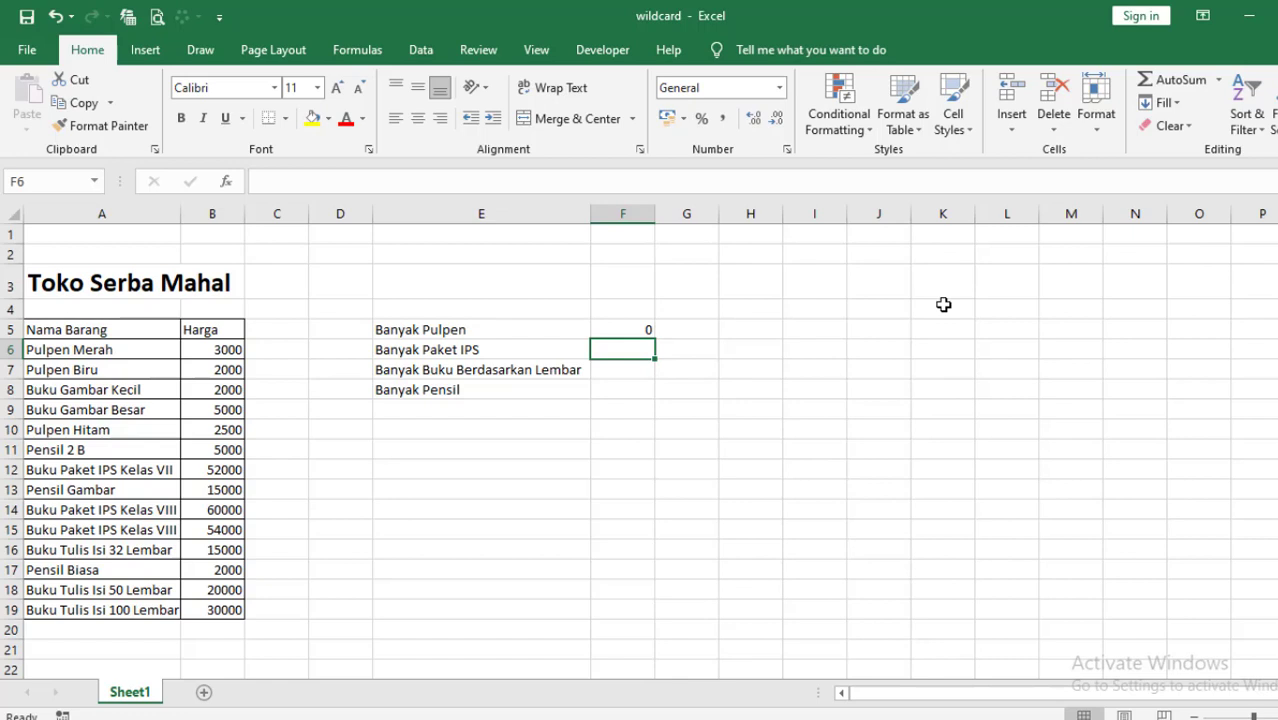
# Replace the Banyak Pulpen formula in F5 with =COUNTIF(A6:A19;"Pulpen*") to count items starting with Pulpen
pyautogui.click(631, 331)
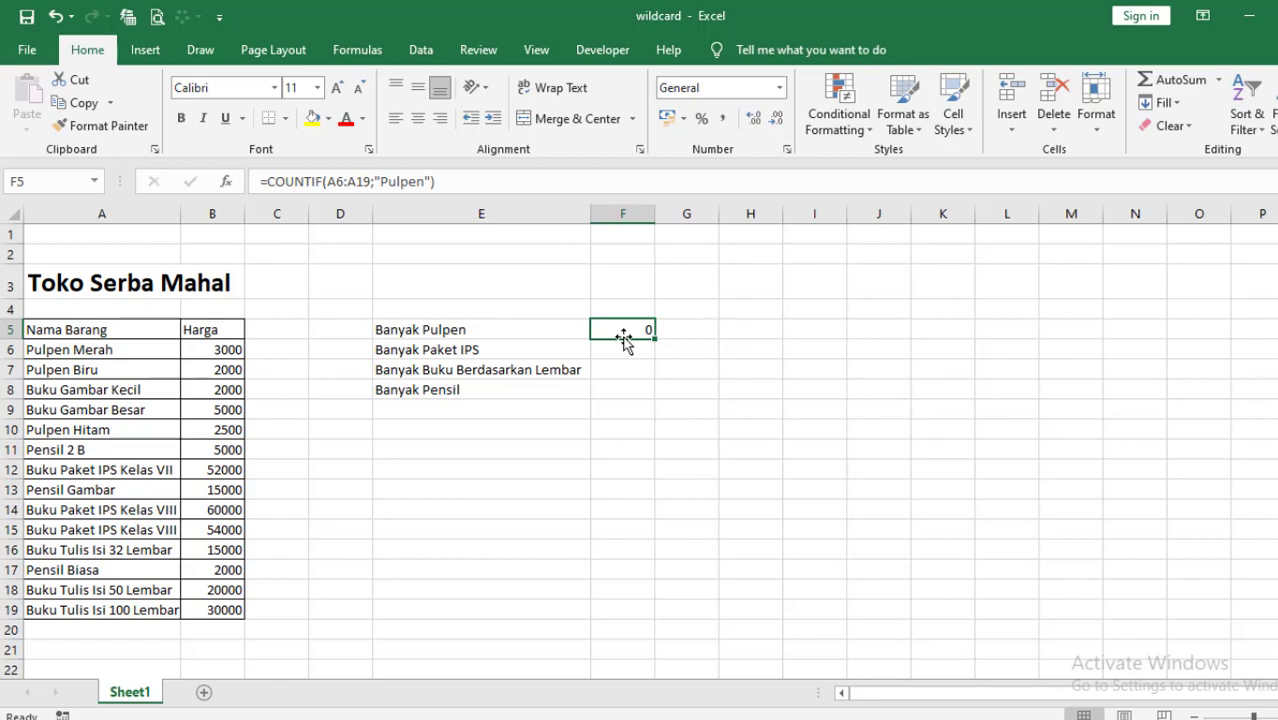
pyautogui.press('BackSpace')
pyautogui.write('=countif')
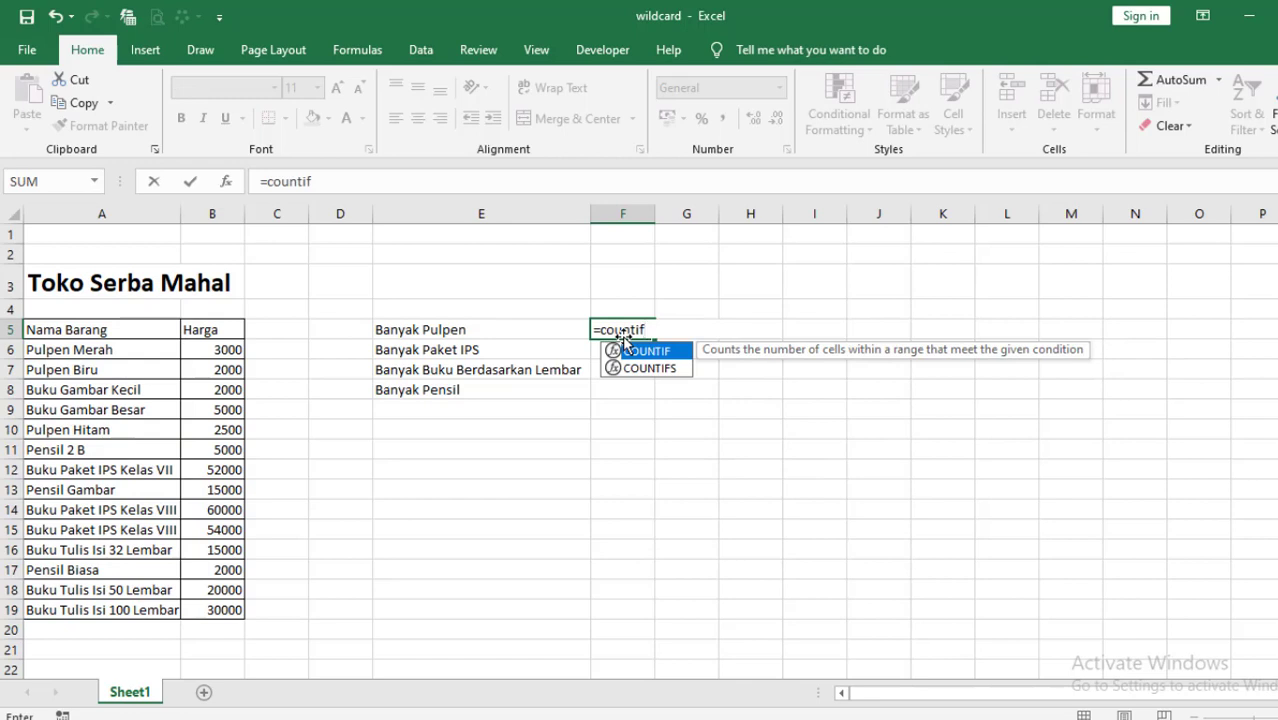
pyautogui.write('(')
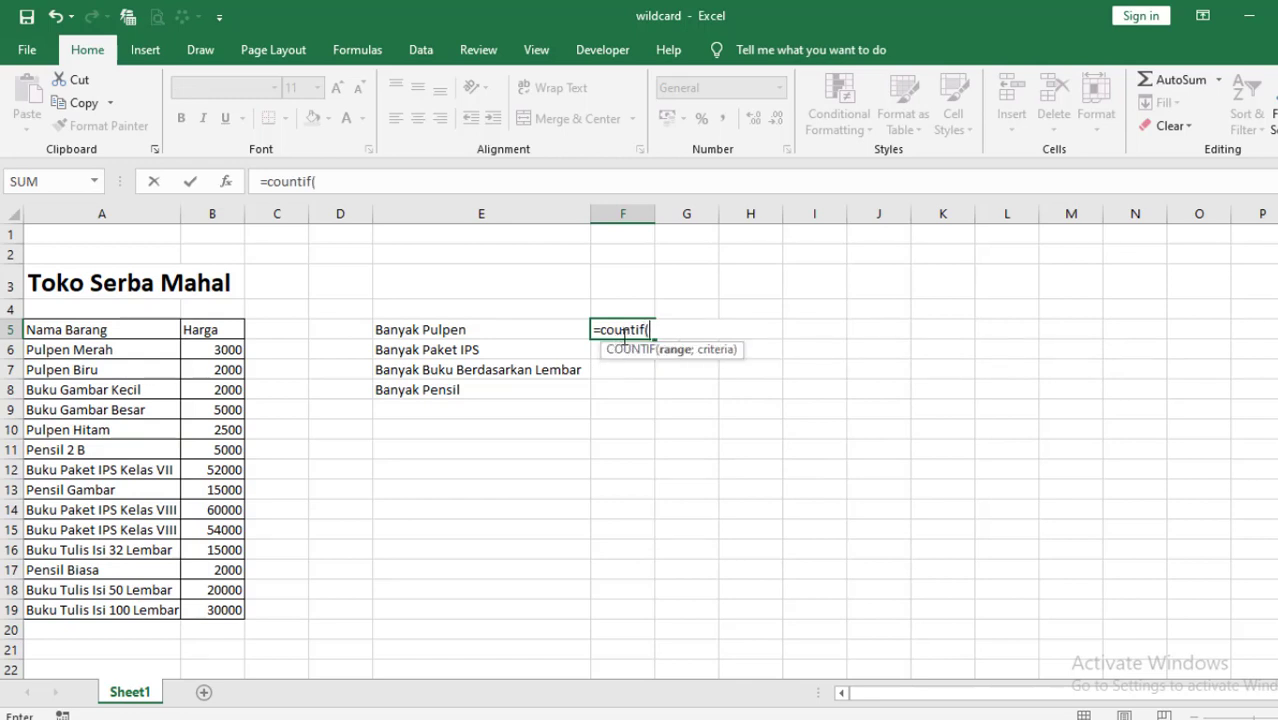
pyautogui.moveTo(127, 352); pyautogui.dragTo(128, 610)
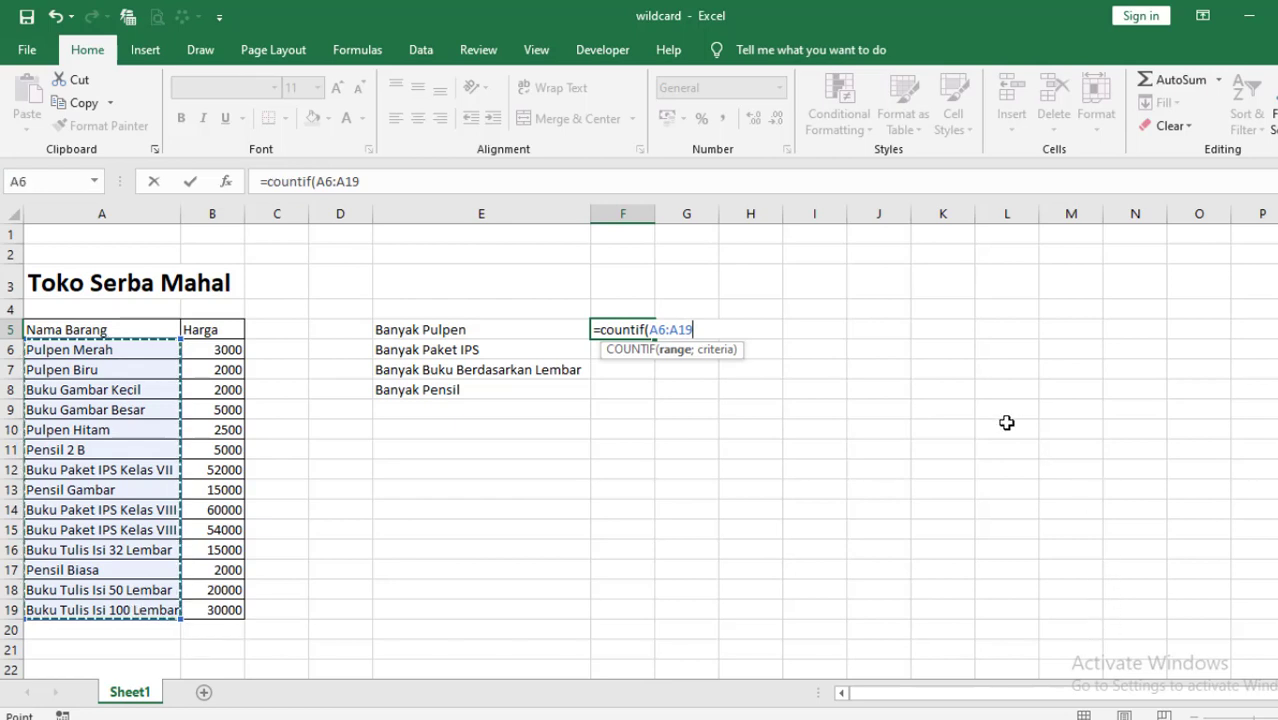
pyautogui.write(';')
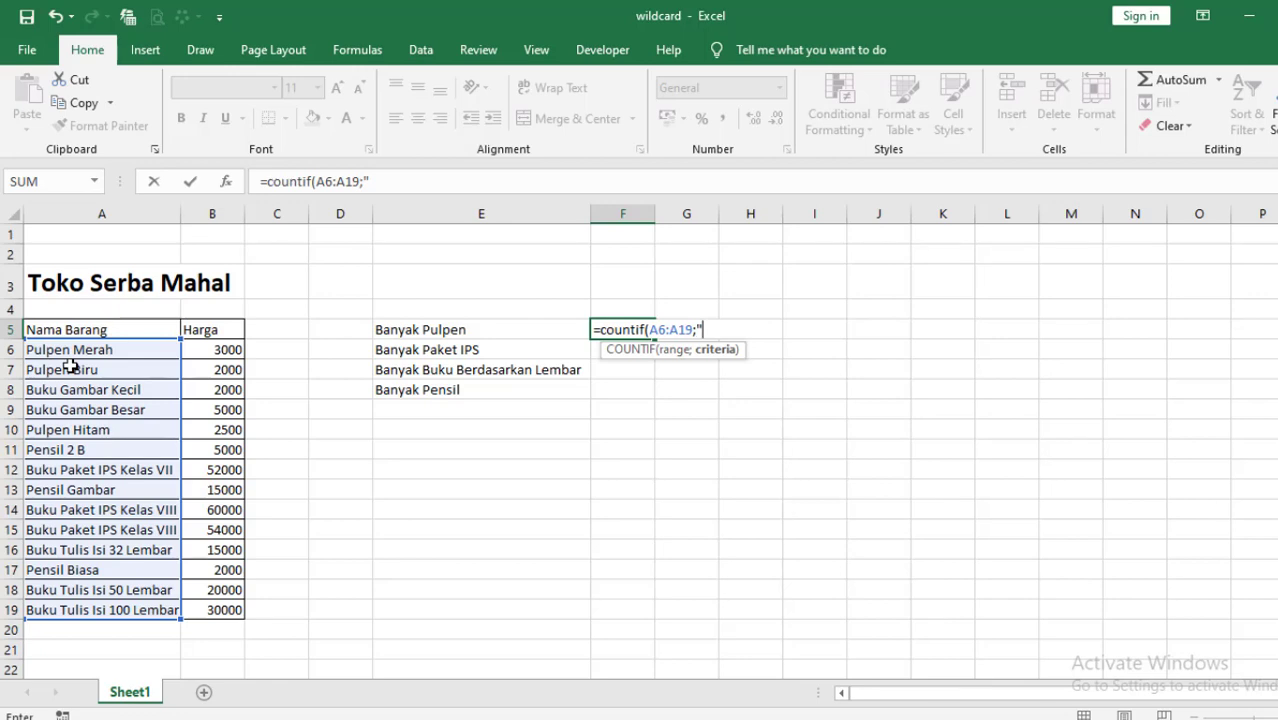
pyautogui.write('Pulpen*')
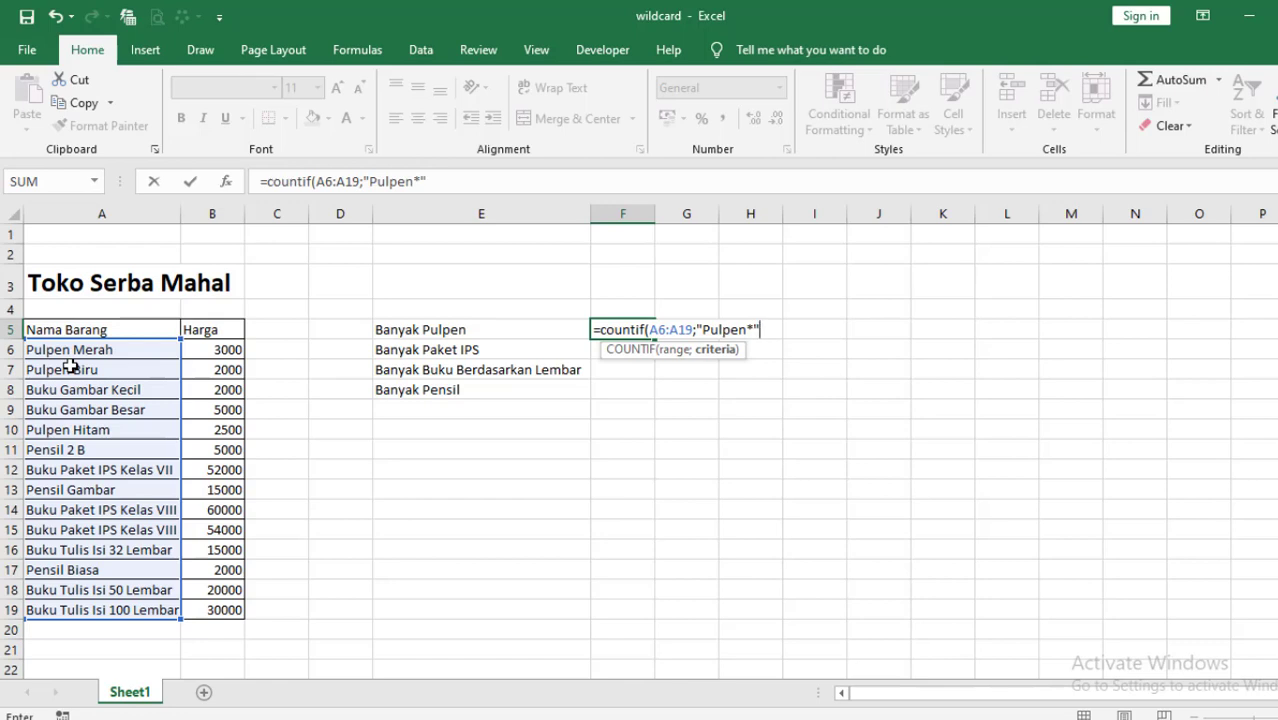
pyautogui.write(')')
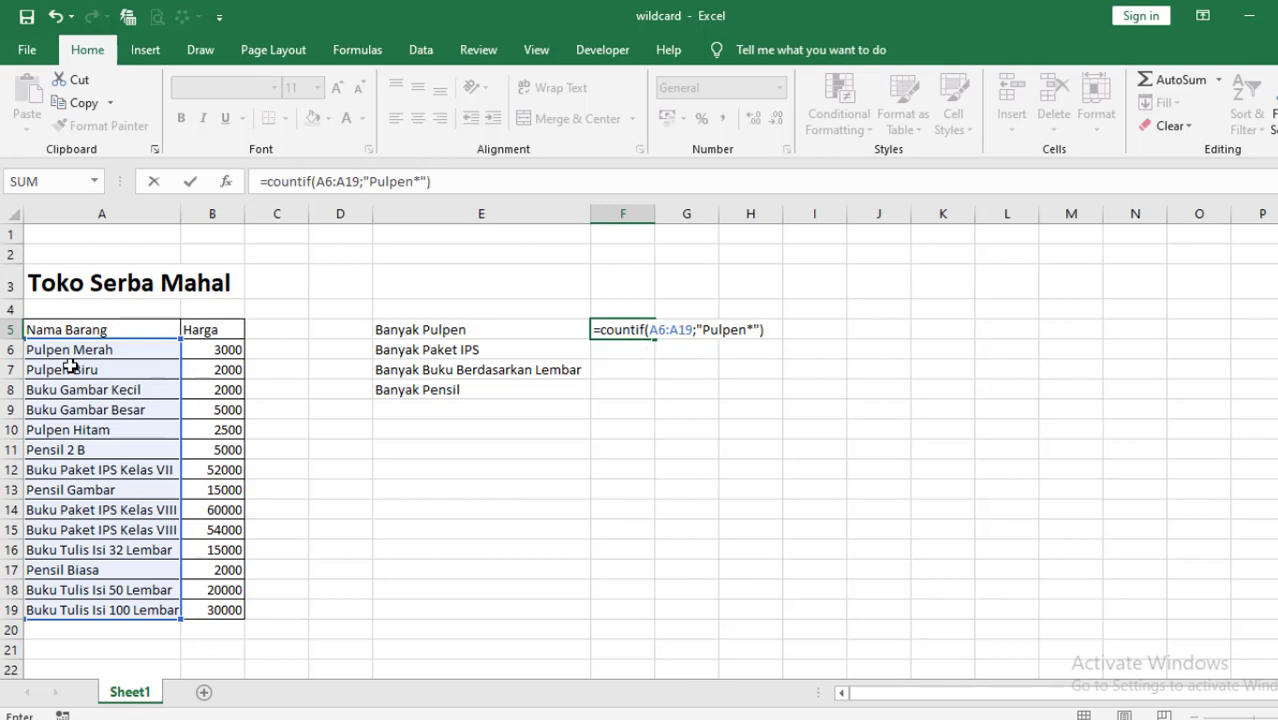
pyautogui.press('Return')
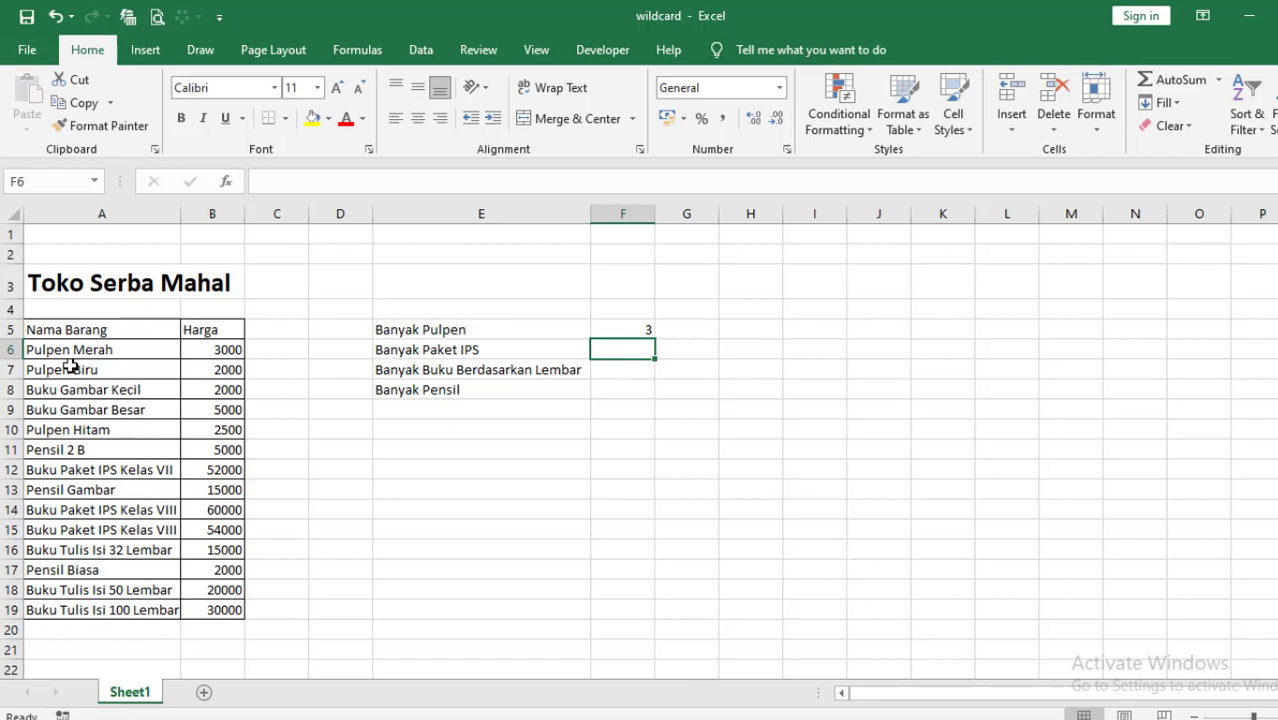
pyautogui.click(622, 331)
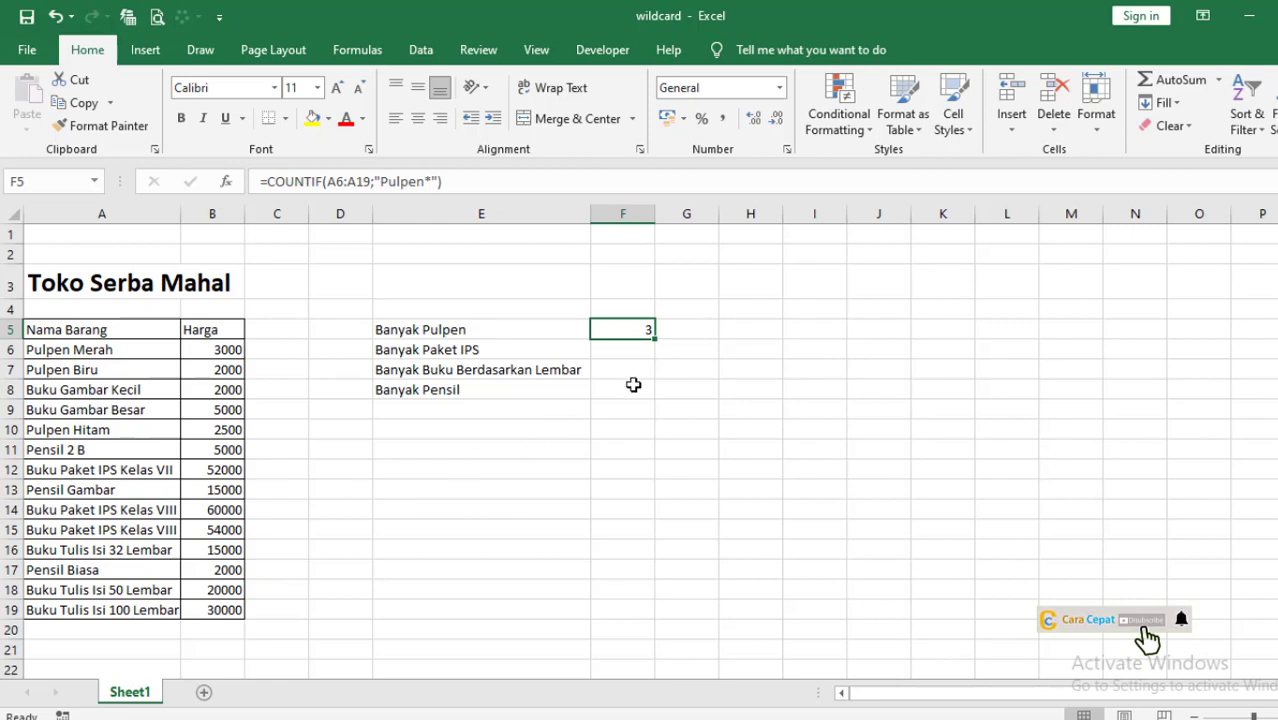
# Enter =COUNTIF(A6:A19;"*Paket IPS*") in F6 to count items containing Paket IPS
pyautogui.click(625, 350)
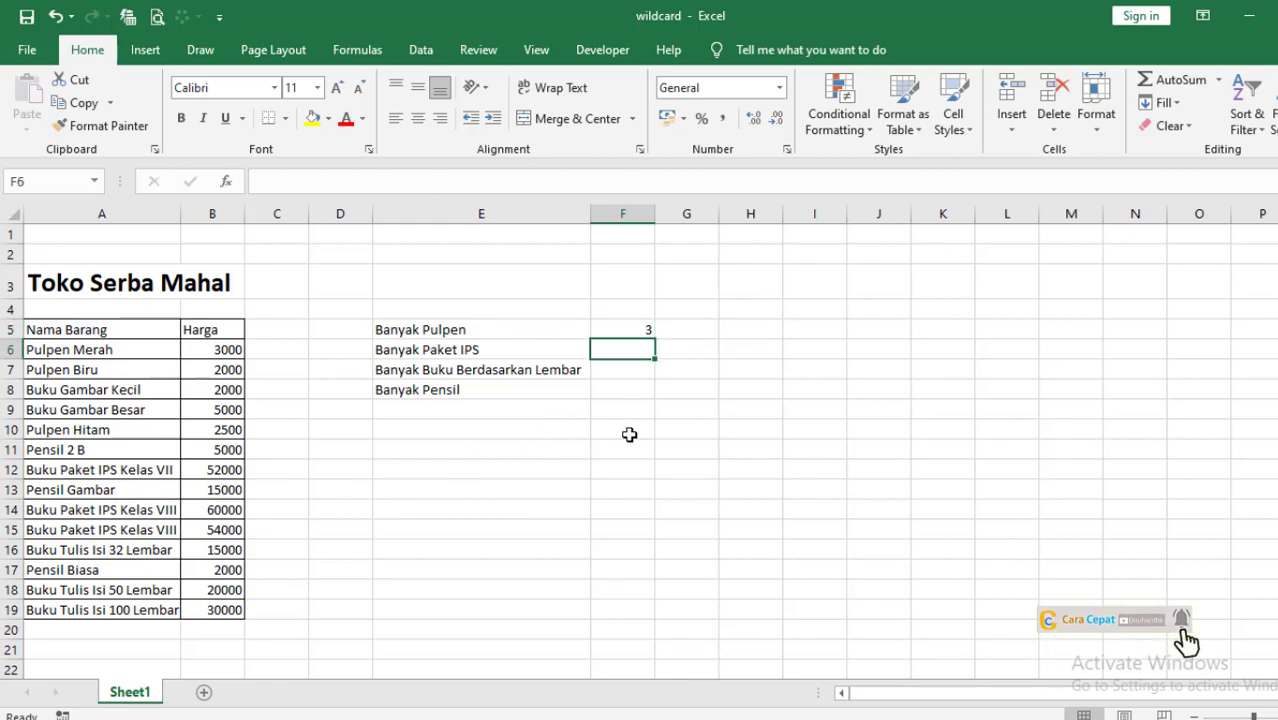
pyautogui.write('=countif(')
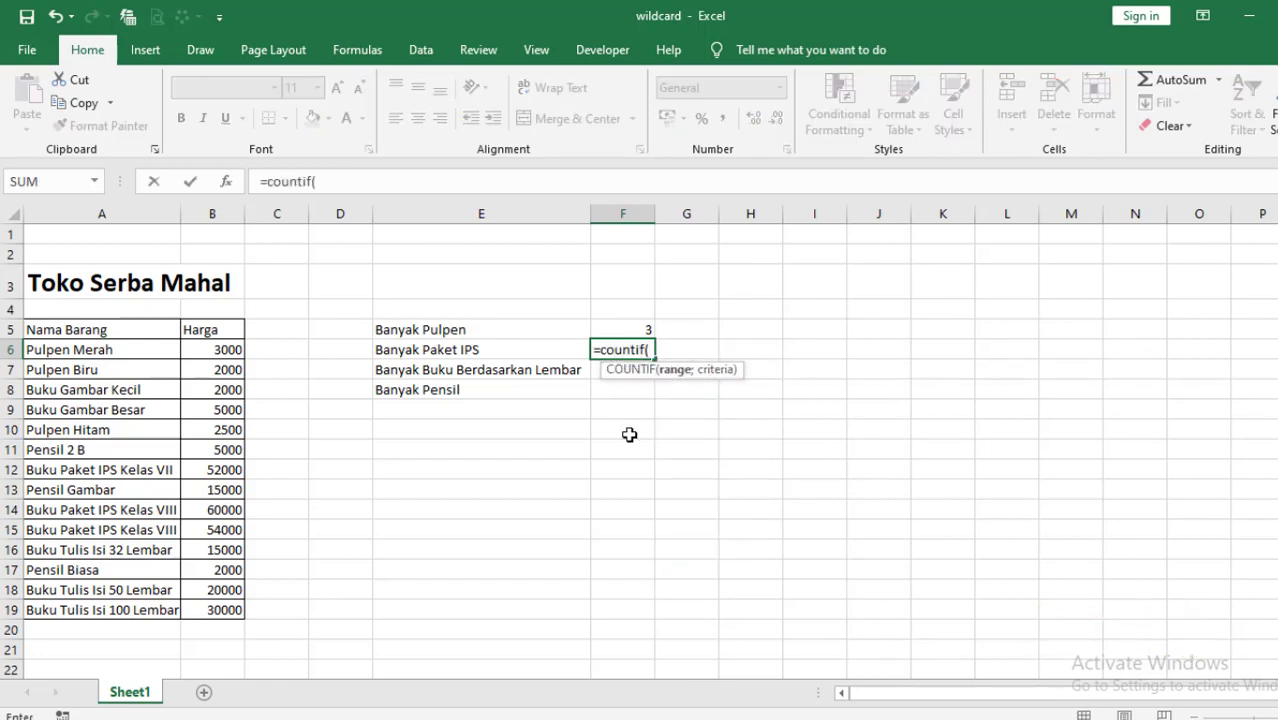
pyautogui.moveTo(128, 349); pyautogui.dragTo(137, 615)
pyautogui.write(';')
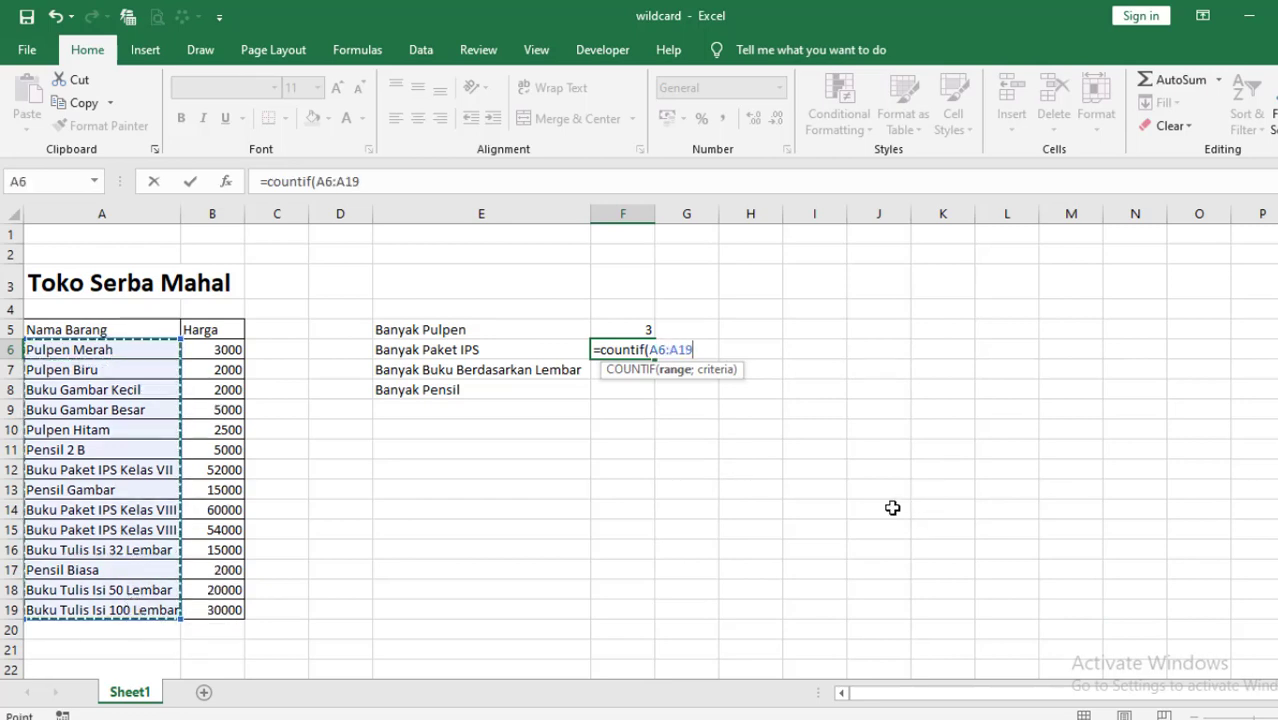
pyautogui.write('"*')
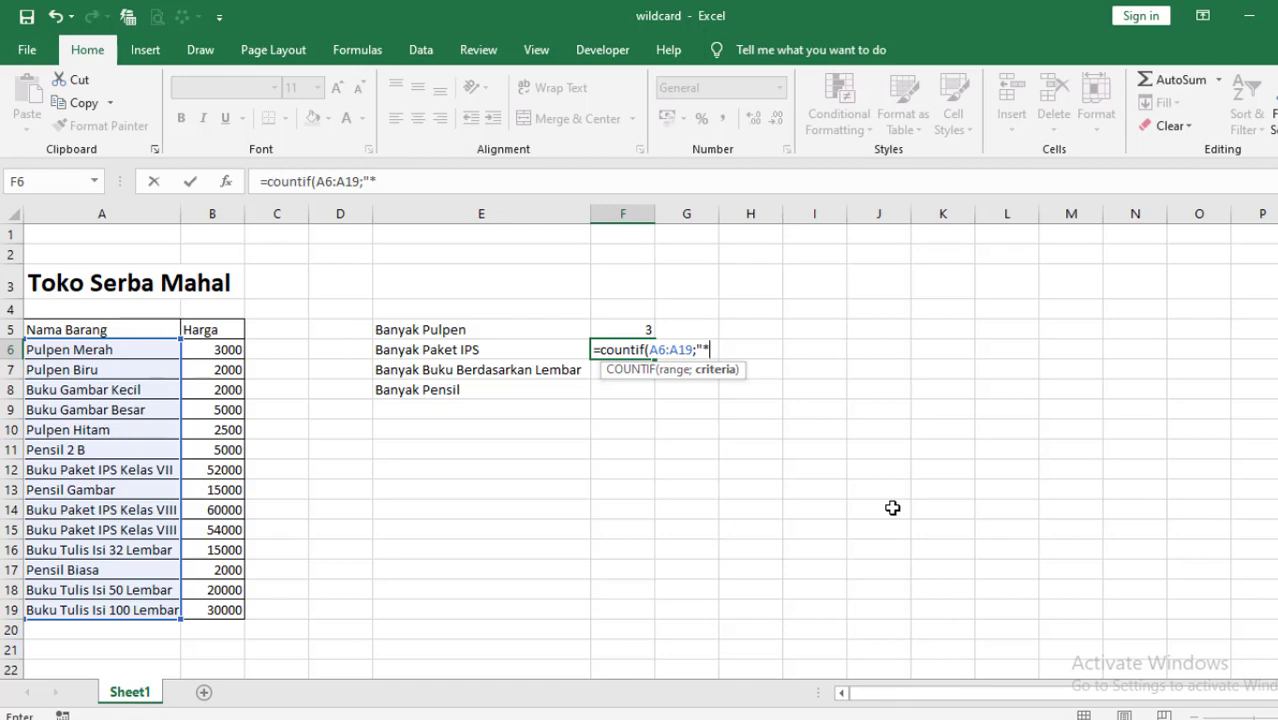
pyautogui.write('Paket IPS')
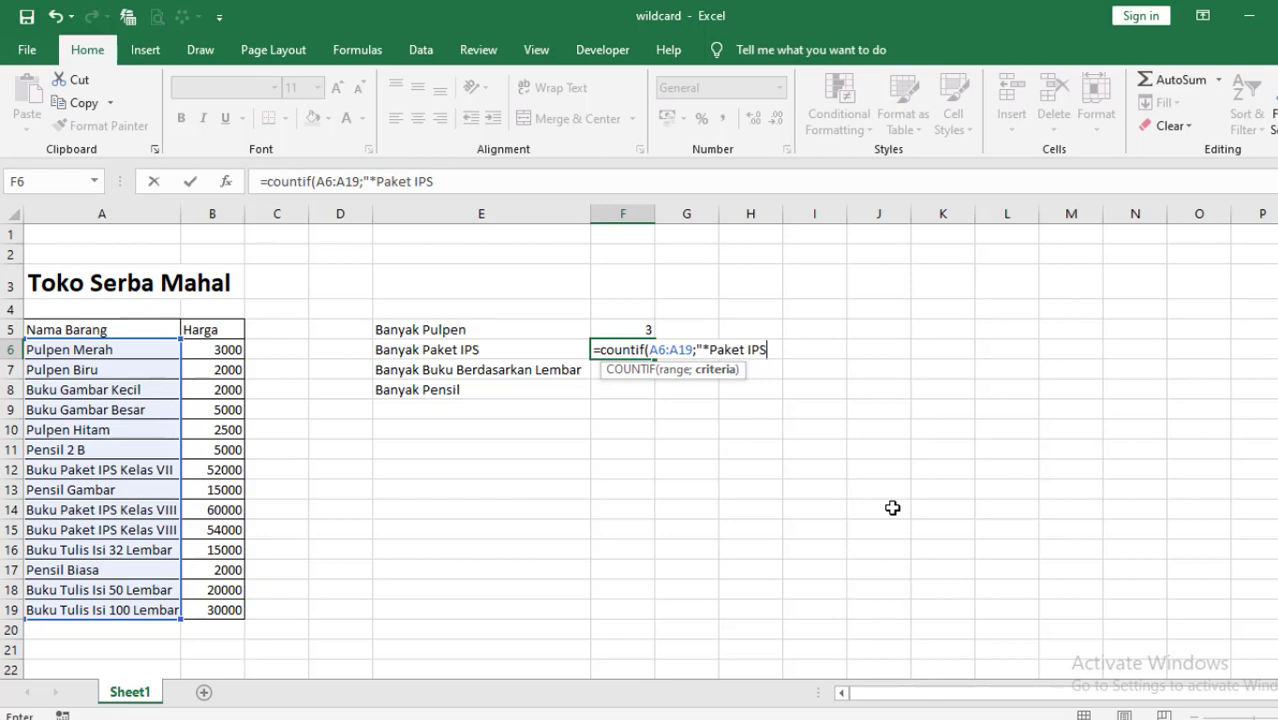
pyautogui.write('*")')
pyautogui.press('Return')
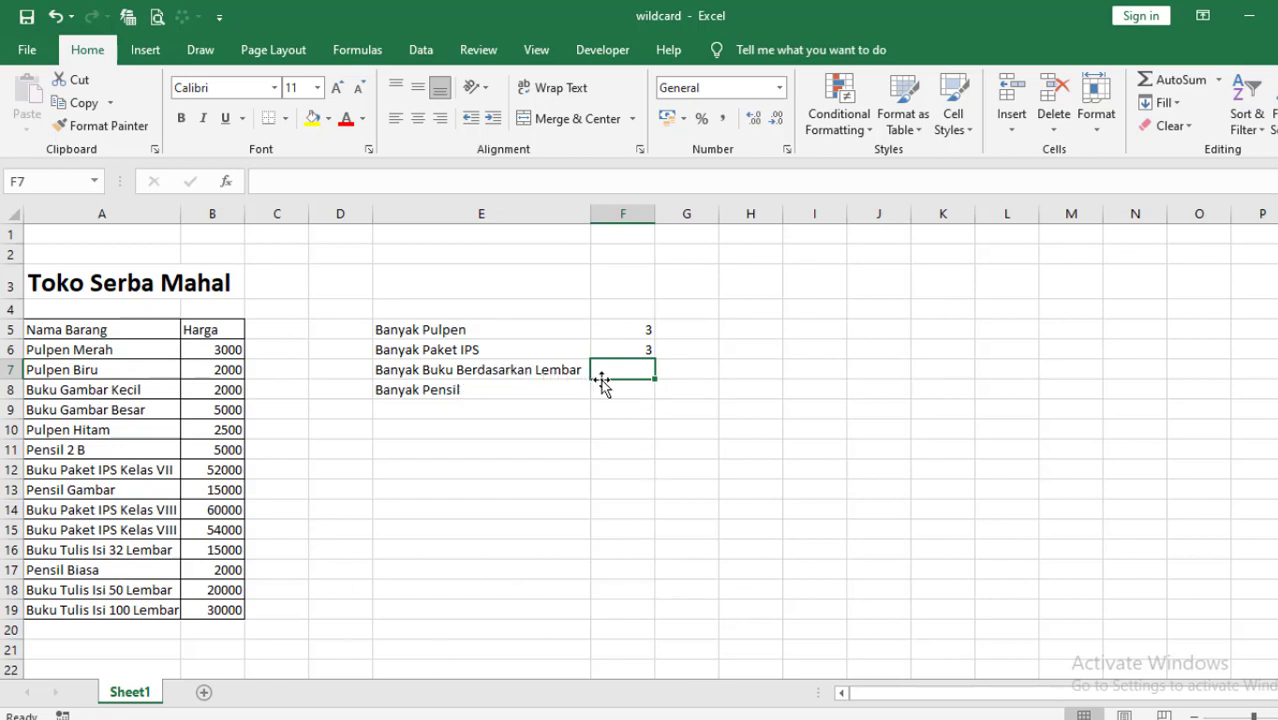
# Enter =COUNTIF(A6:A19;"*Lembar") in F7 to count the books whose names end in Lembar
pyautogui.write('=countif(')
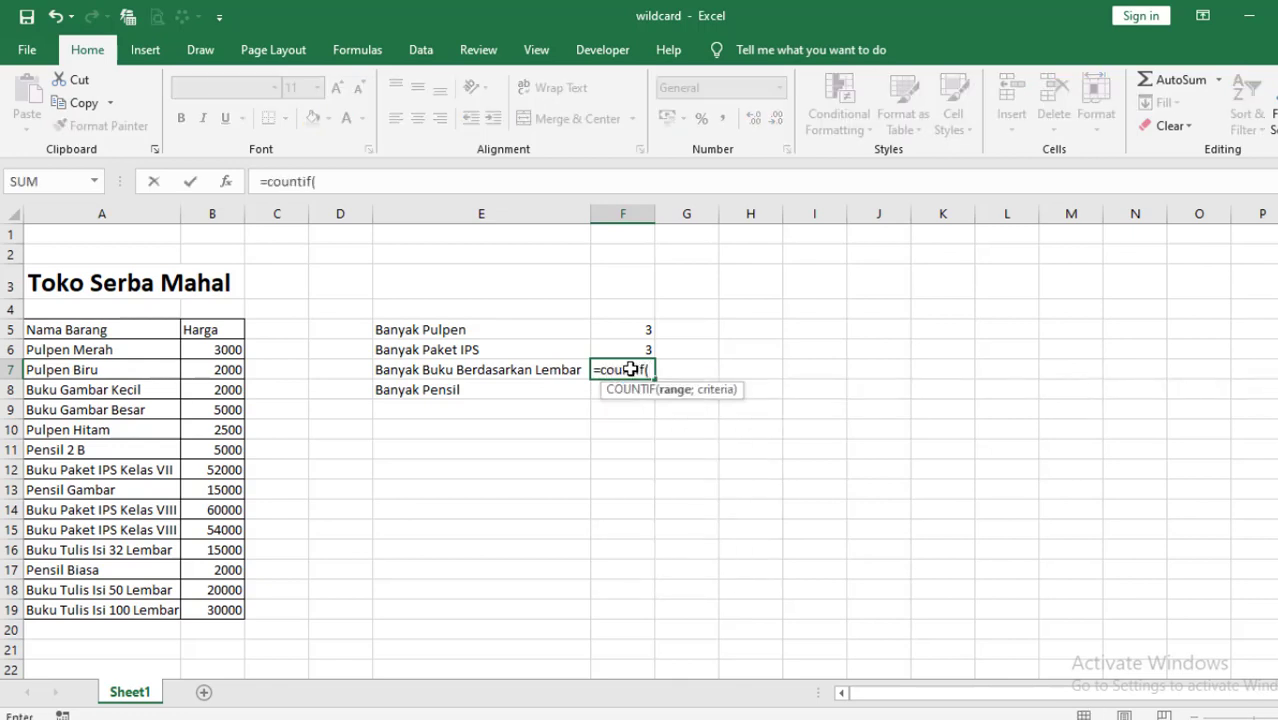
pyautogui.moveTo(135, 350); pyautogui.dragTo(128, 608)
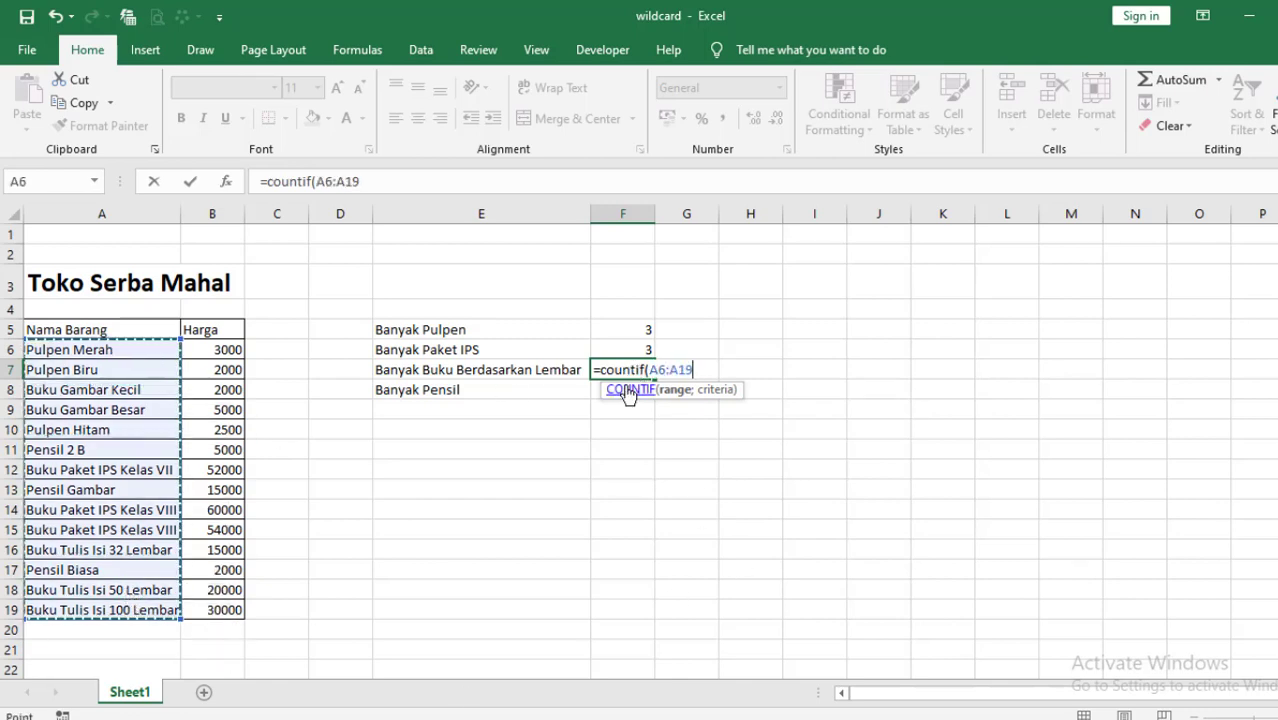
pyautogui.write(';')
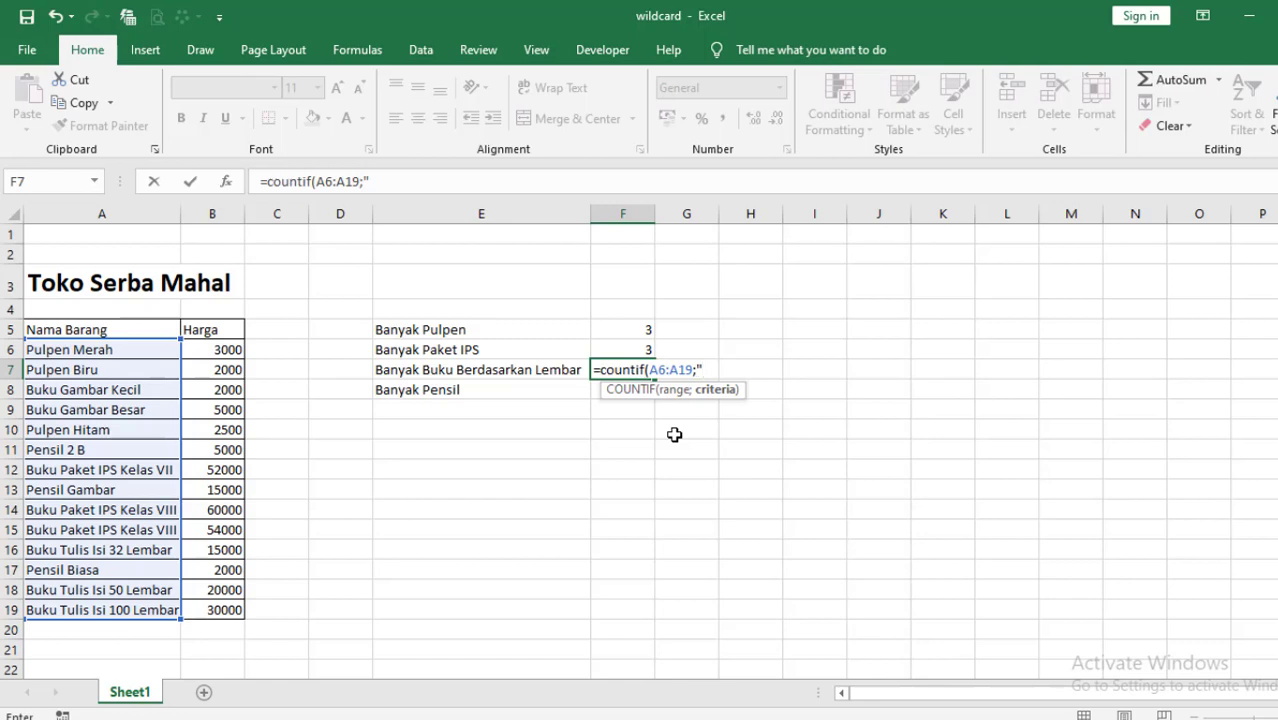
pyautogui.write('*Lembar')
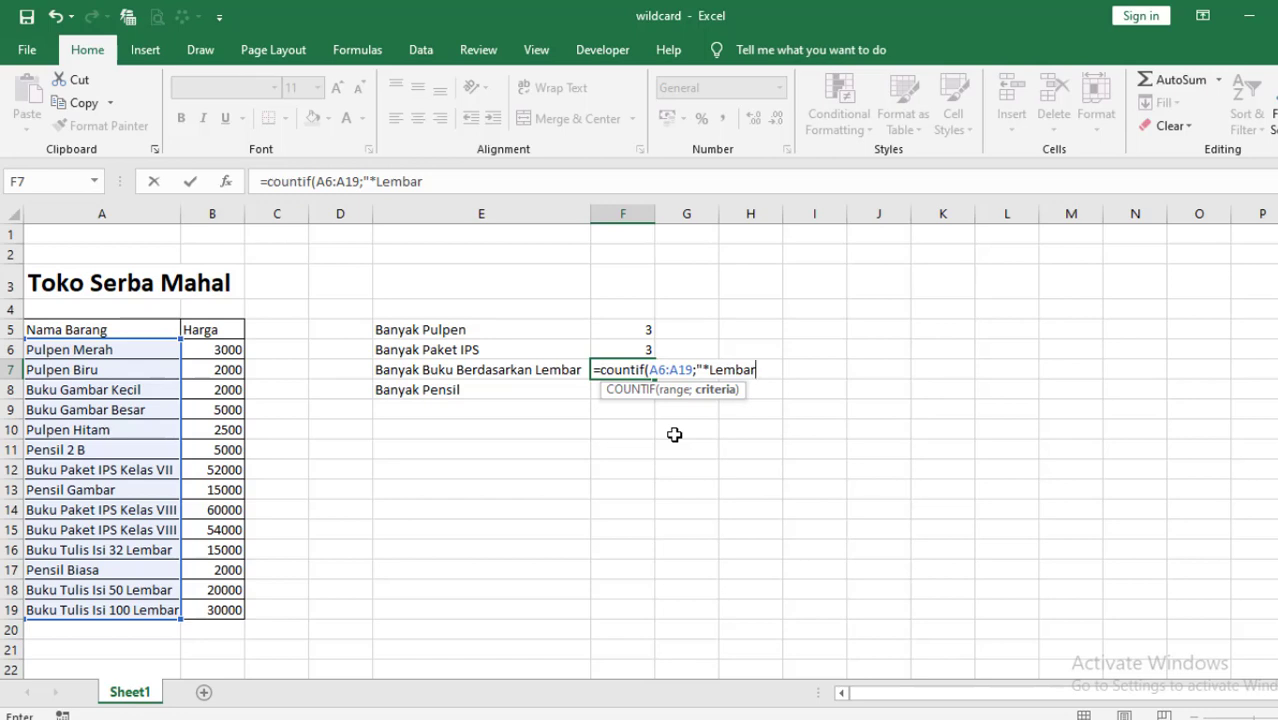
pyautogui.write('")')
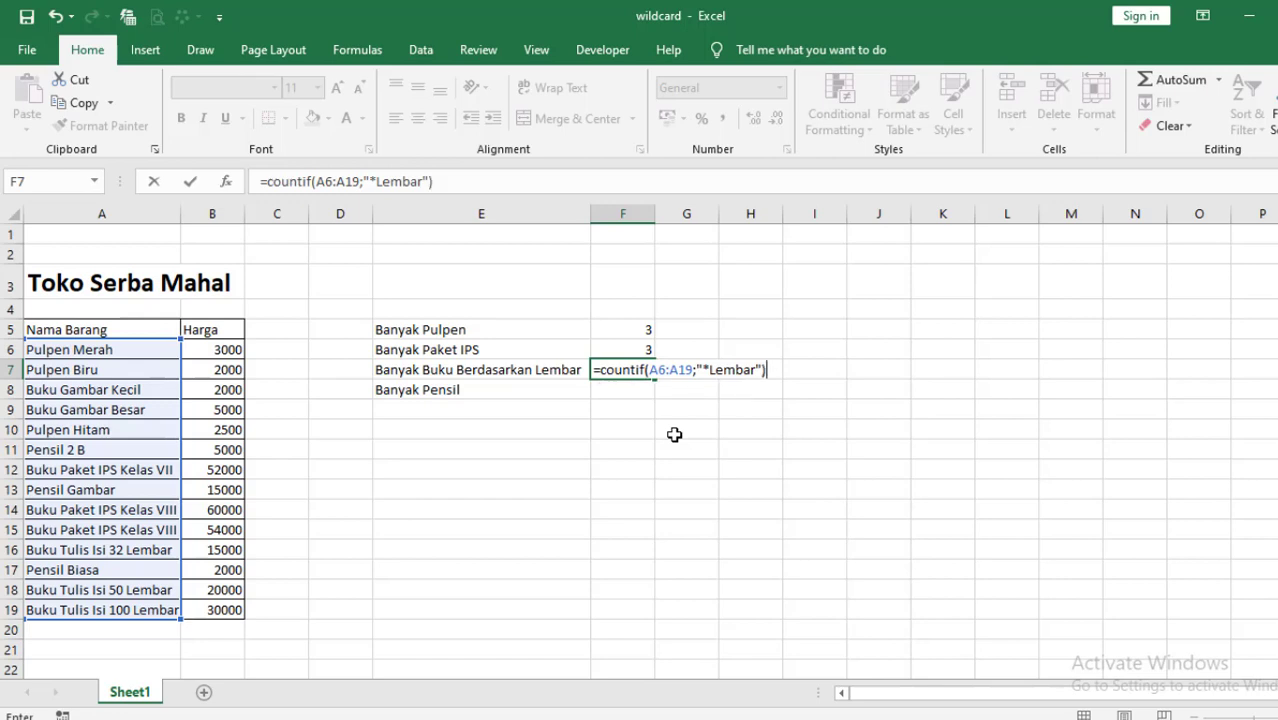
pyautogui.press('Return')
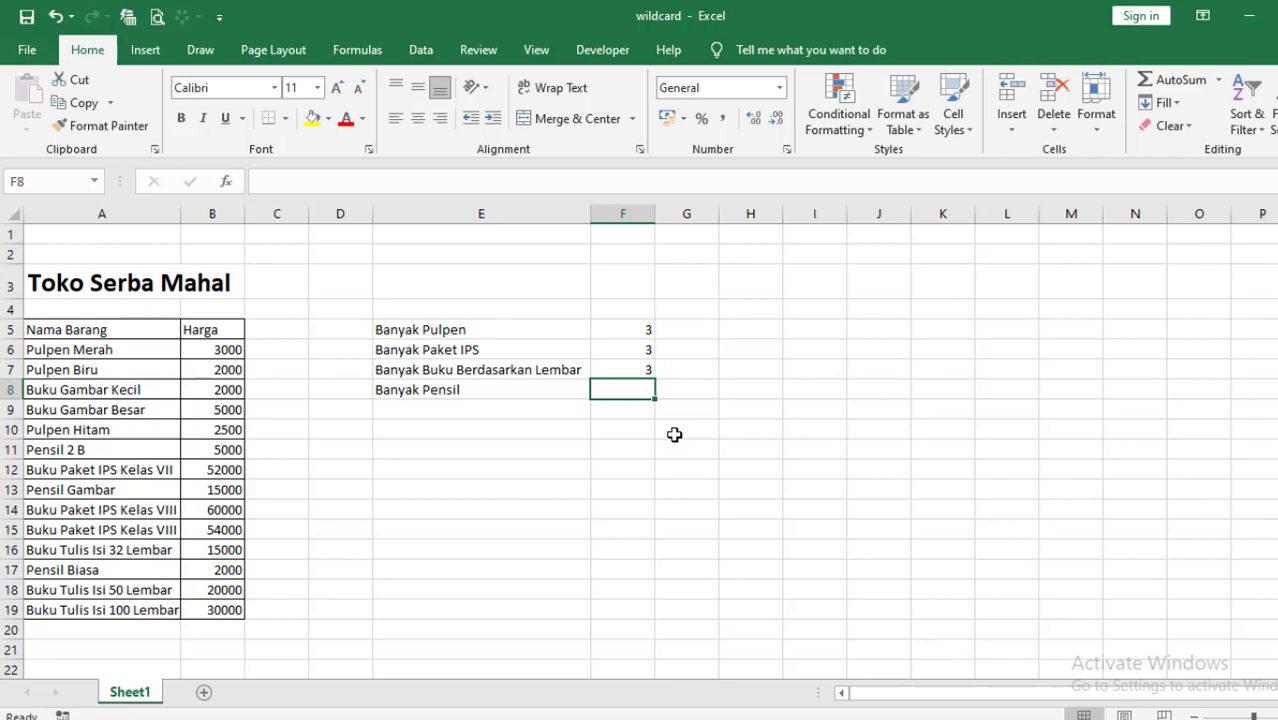
pyautogui.click(630, 367)
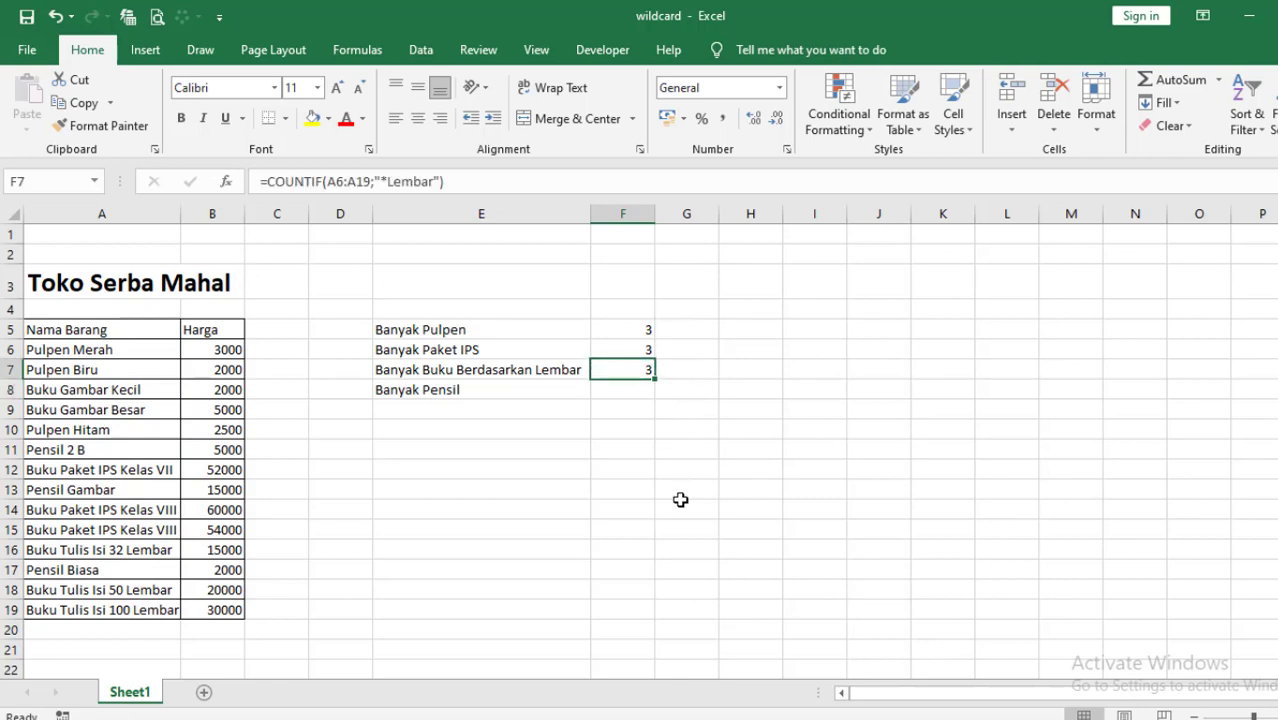